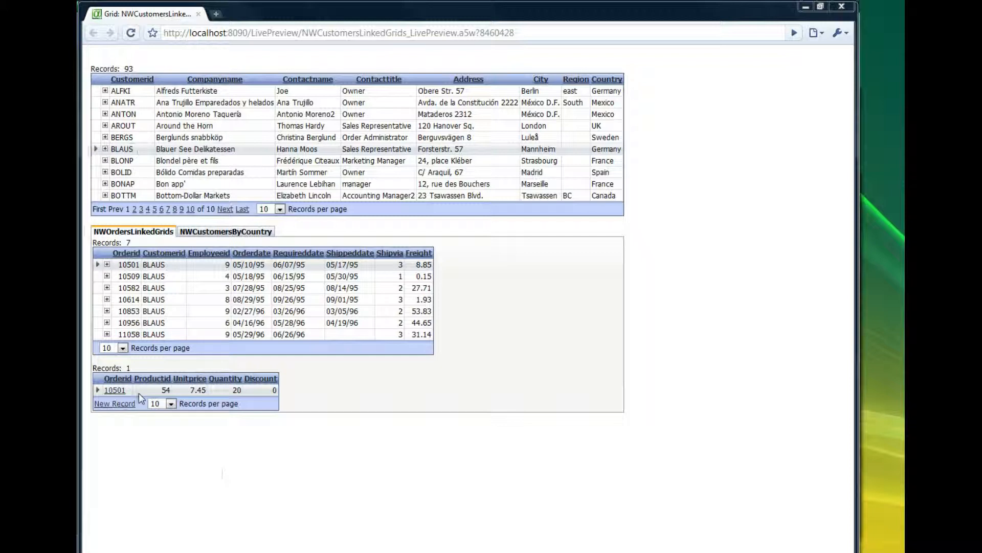
Select three other orders of the current customer to view their order details, and select the customer Around the Horn.
left_click(173, 287)
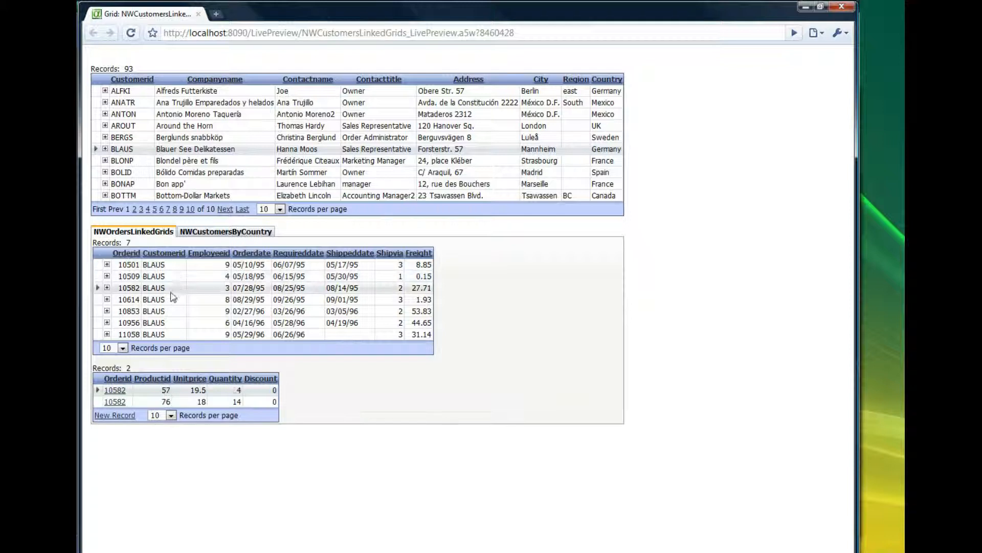
left_click(172, 300)
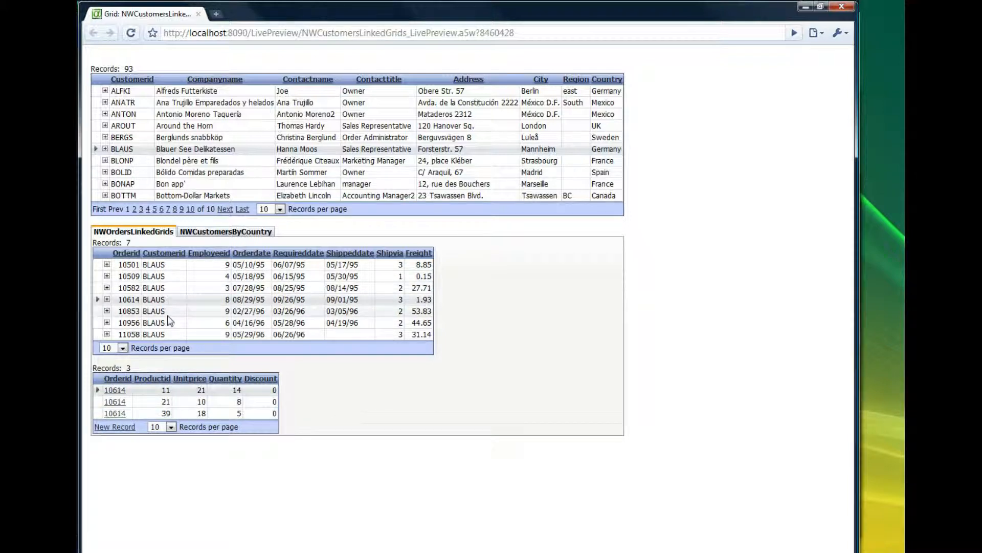
left_click(168, 316)
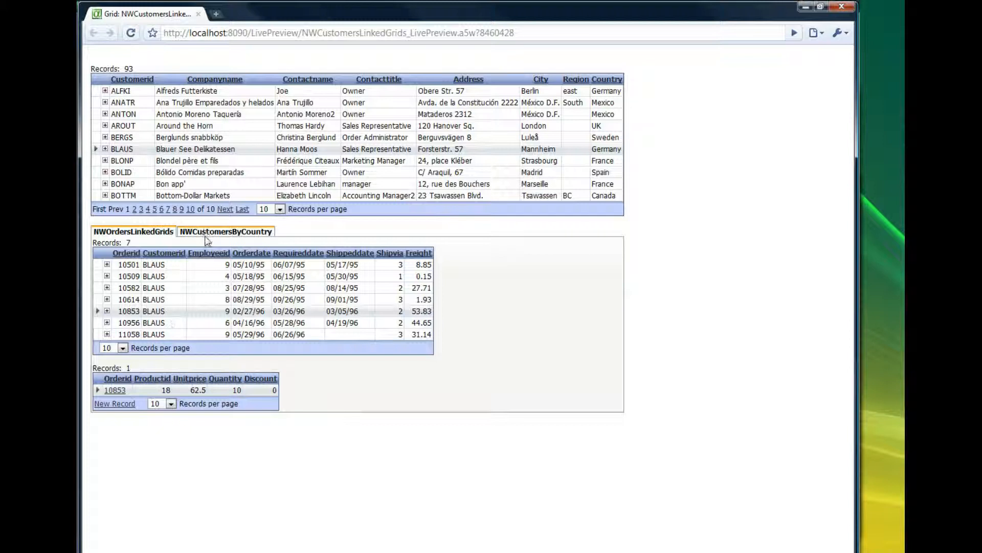
left_click(175, 126)
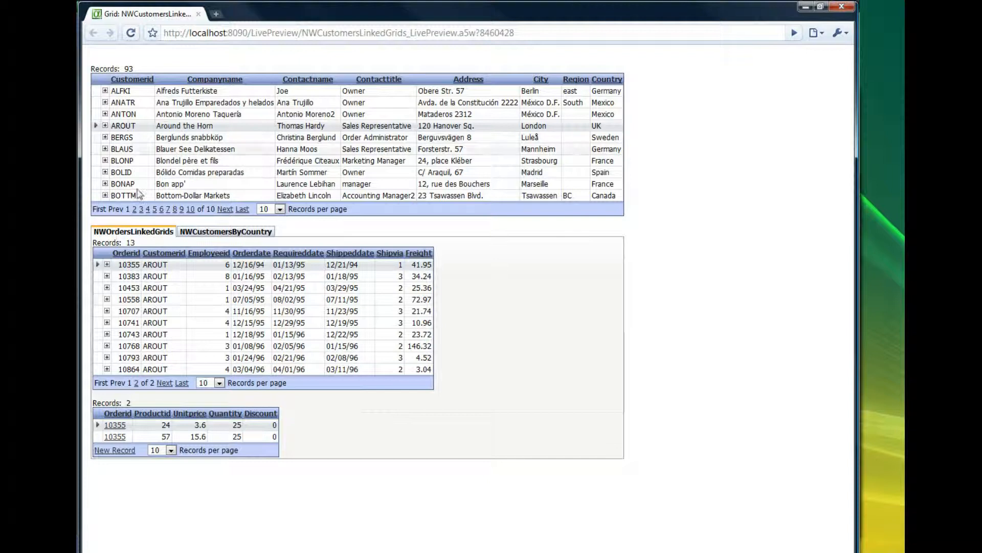
Show the NWCustomersByCountry linked grid and select each customer row from Berglunds snabbköp down to Bon app' to view customers in the same country.
left_click(212, 233)
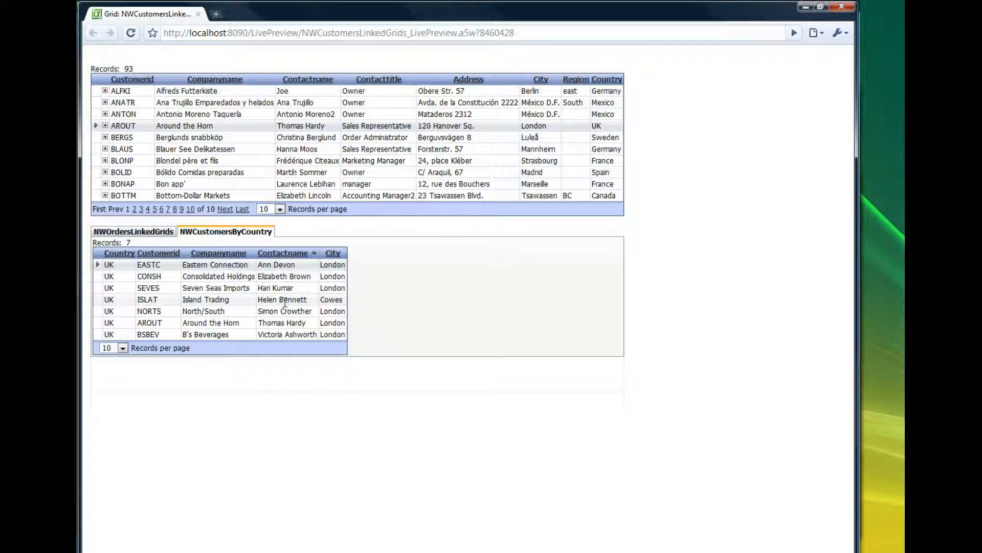
left_click(181, 137)
left_click(182, 147)
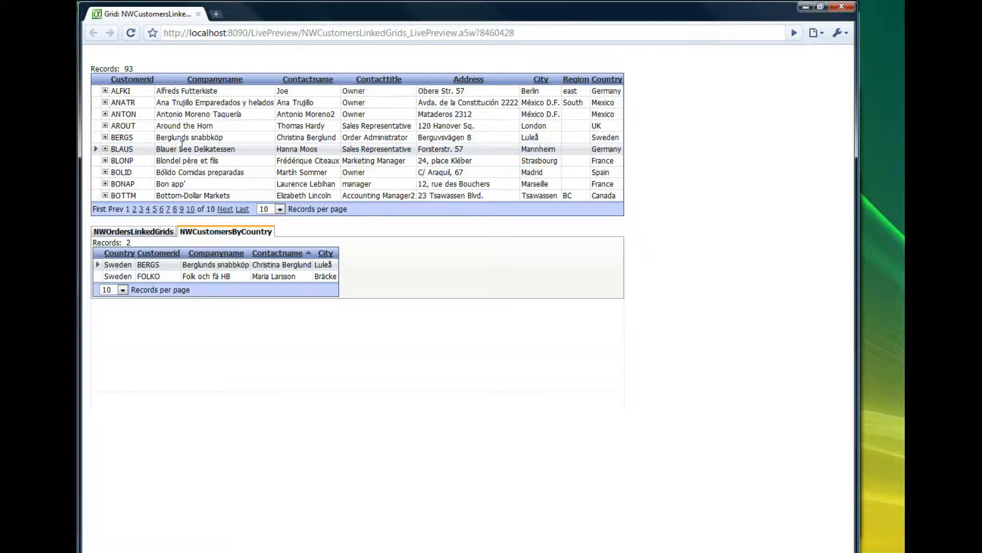
left_click(175, 160)
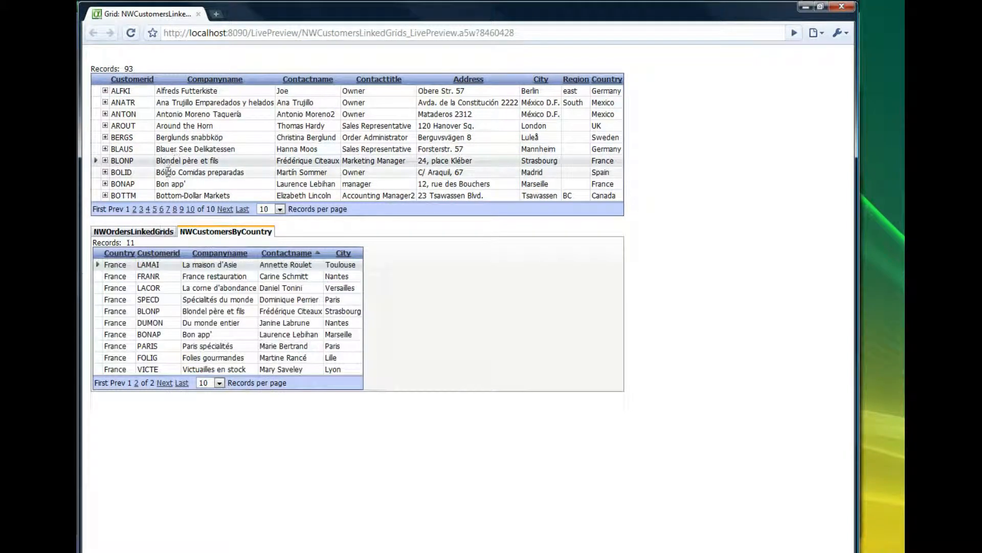
left_click(168, 174)
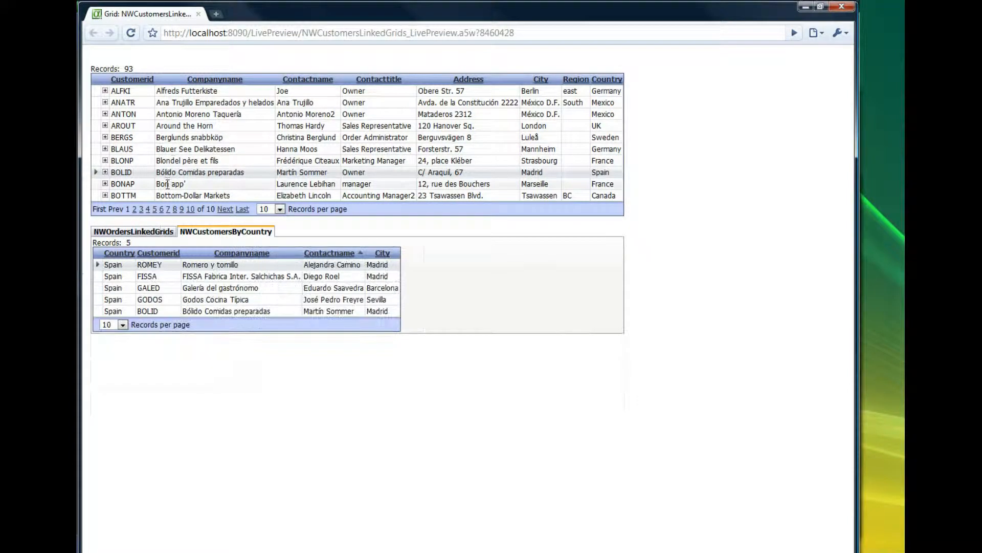
left_click(167, 185)
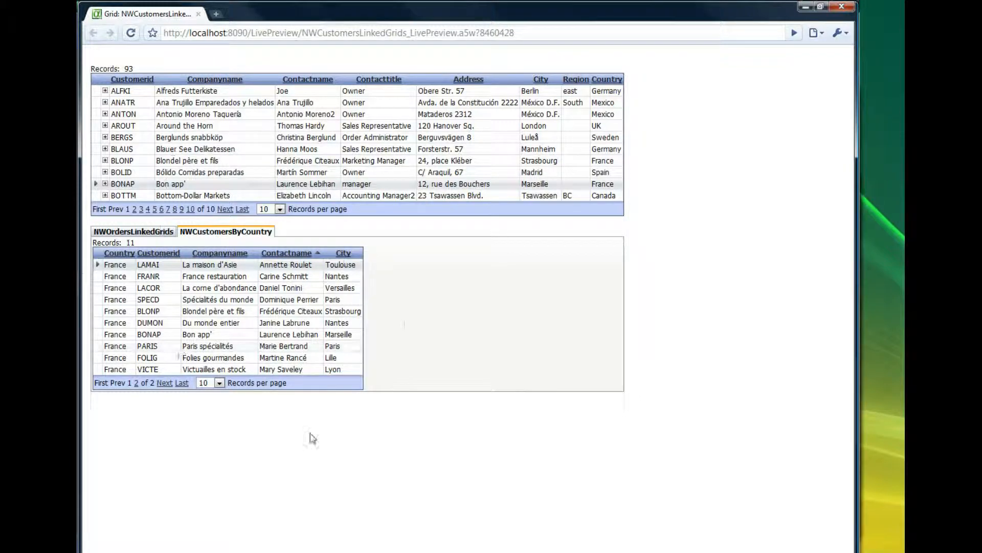
Switch to Alpha Five and review the previews of the NWCustomers1 and NWOrders1 grids.
left_click(655, 552)
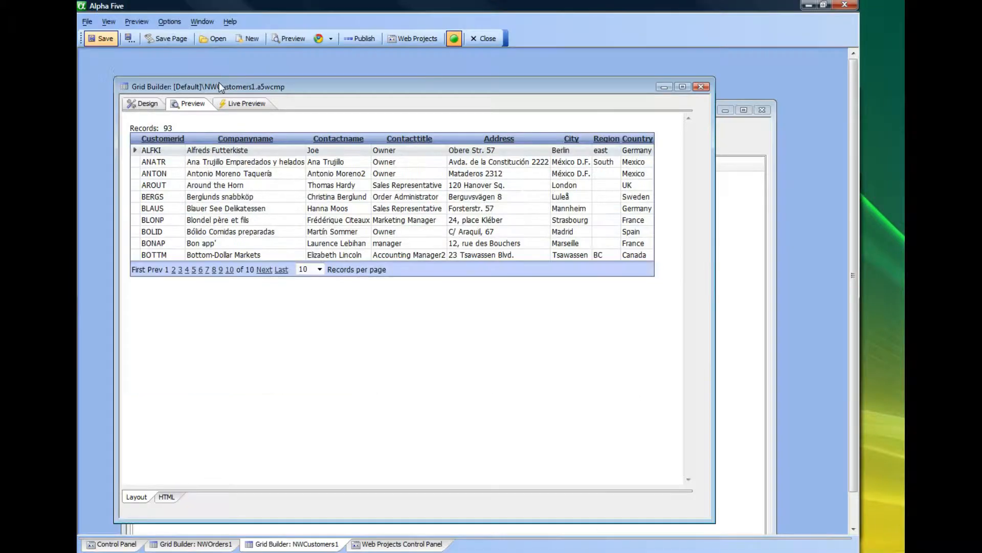
left_click_drag(219, 83, 202, 73)
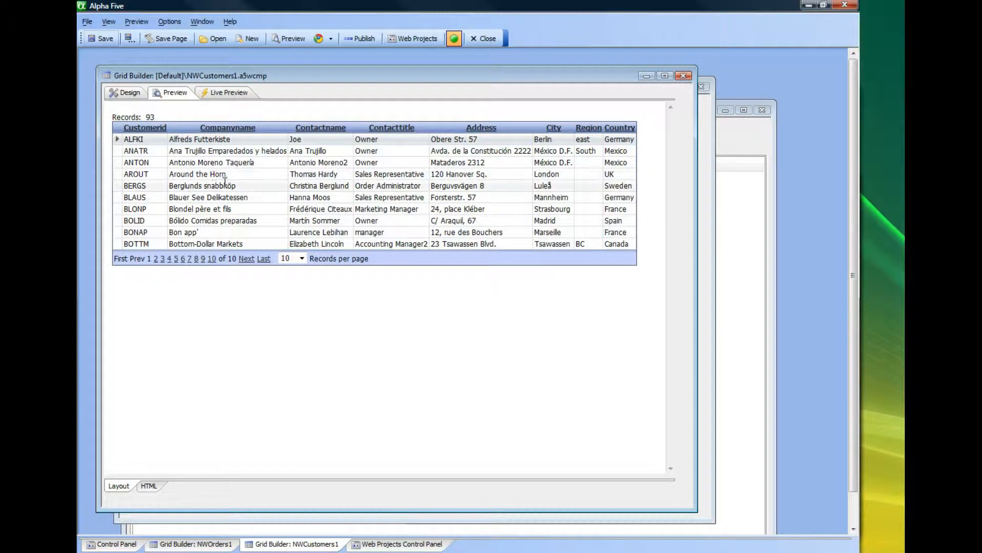
left_click(214, 545)
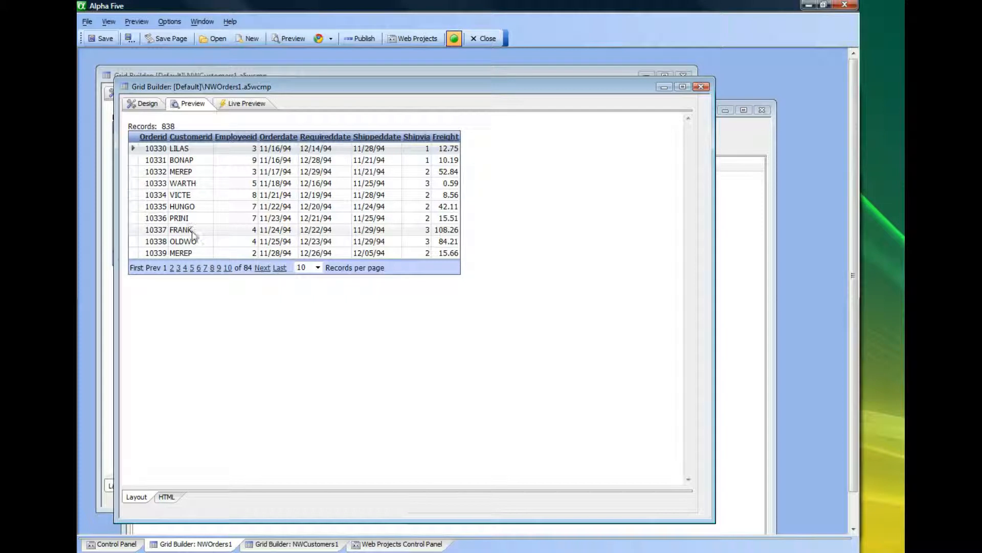
left_click(313, 545)
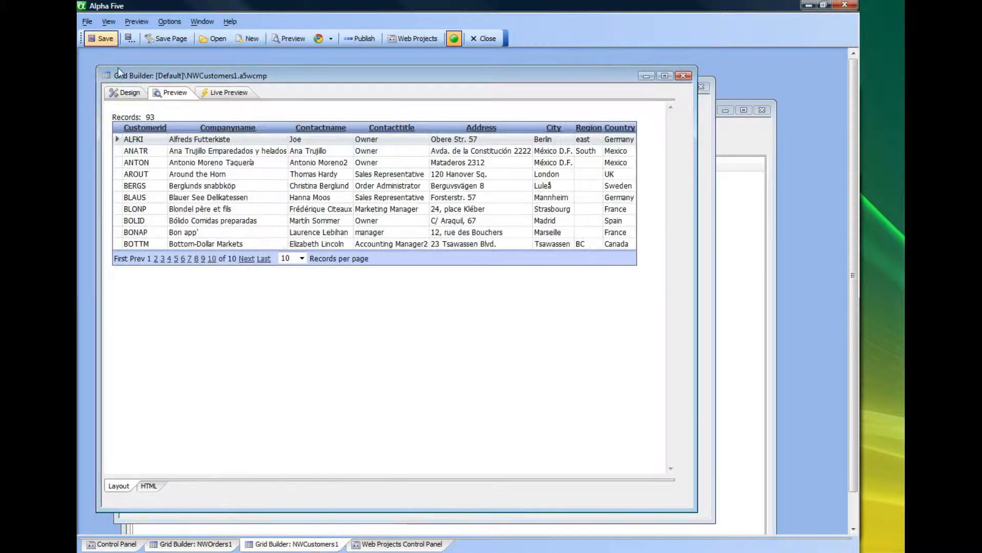
In the NWCustomers1 grid's design properties, enable linked grids or other content and open the linked content definition.
left_click(124, 93)
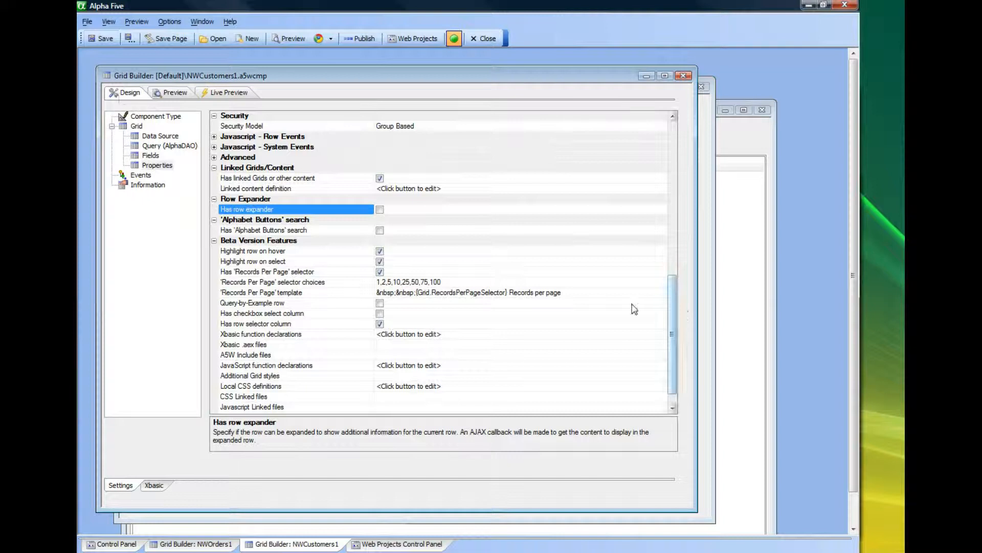
left_click(379, 179)
left_click(379, 178)
left_click(357, 189)
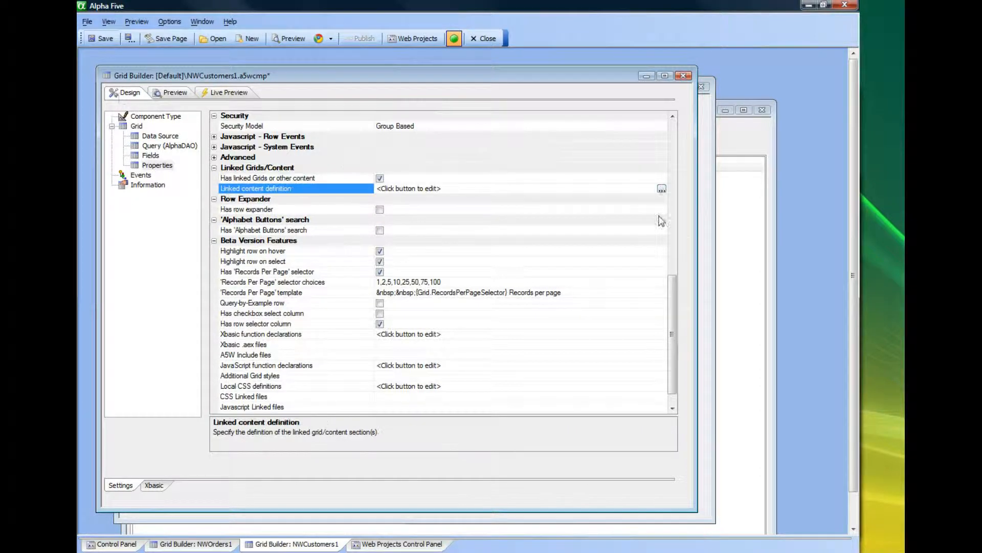
left_click(662, 189)
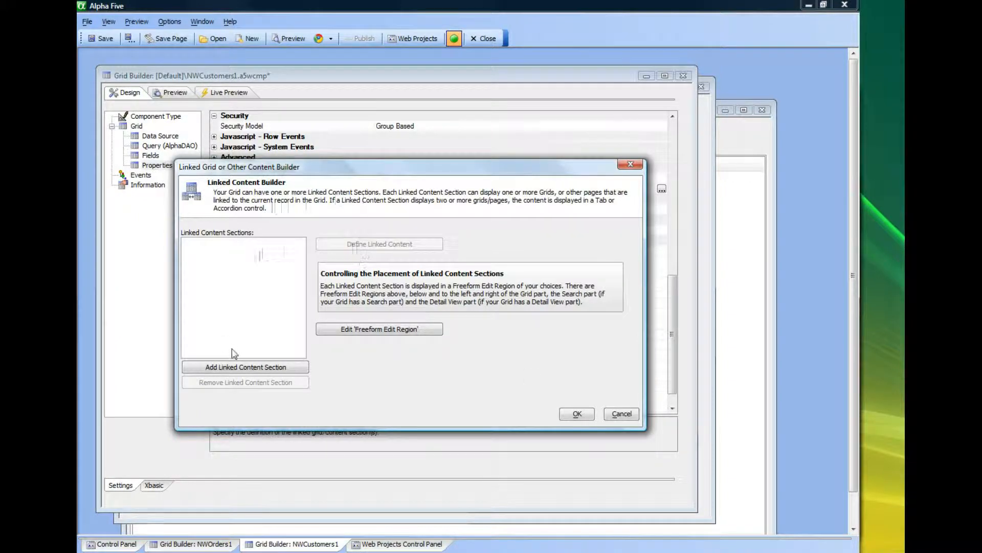
Add a linked content section named PRIMARY.
left_click(236, 367)
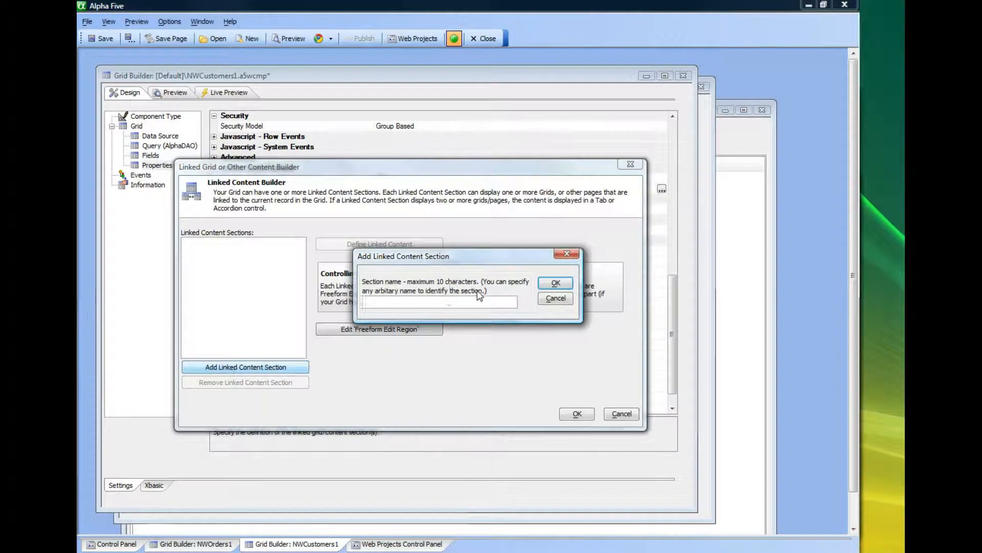
type("PRIMARY")
left_click(556, 283)
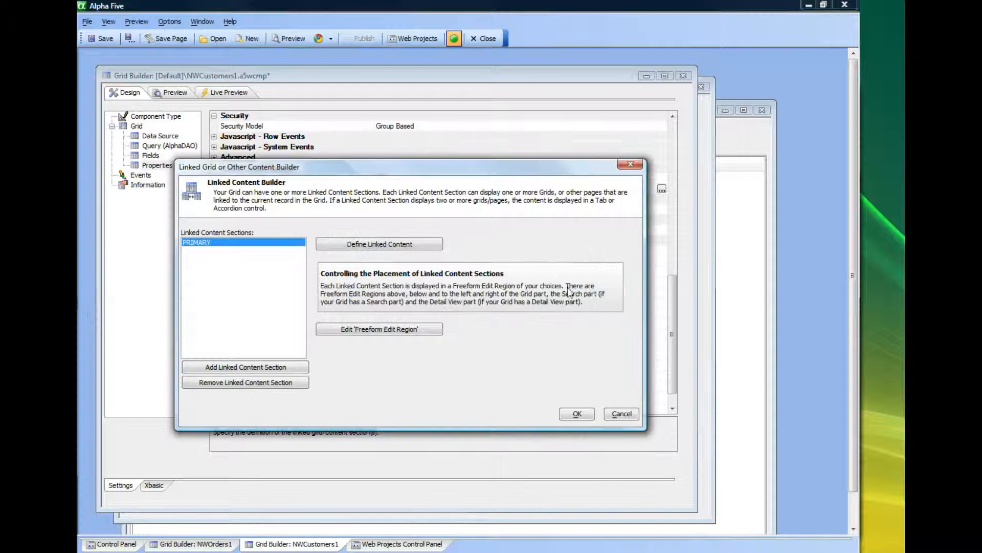
Define the PRIMARY section's content by adding the NWOrders1 grid, linked with CustomerID as both parent and child field.
left_click(349, 245)
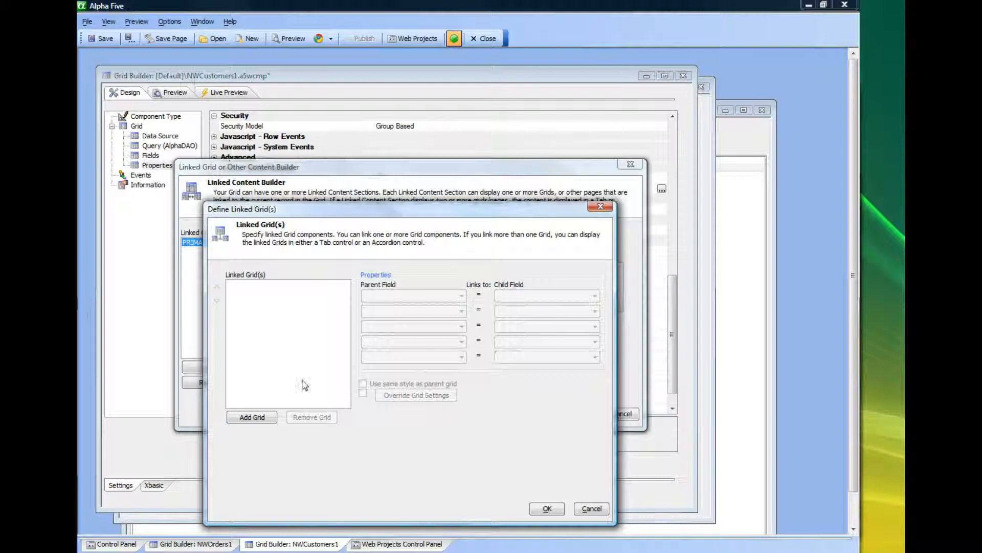
left_click(256, 421)
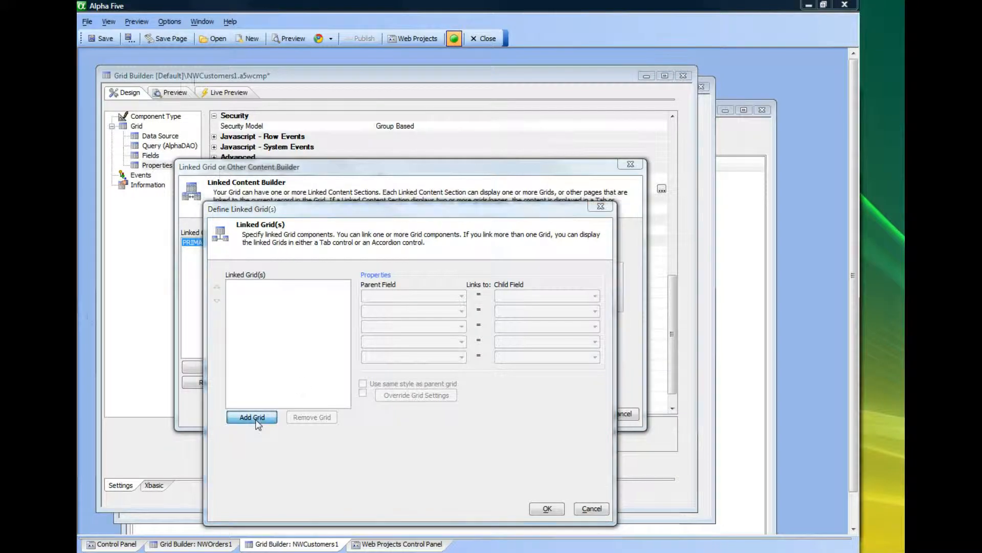
scroll(408, 291, "down", 3)
scroll(408, 291, "down", 3)
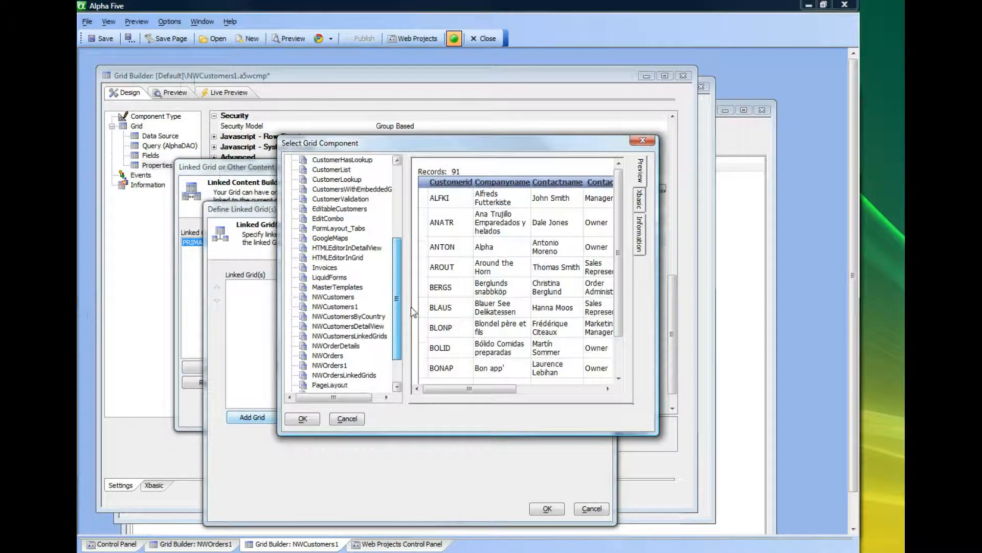
left_click(330, 336)
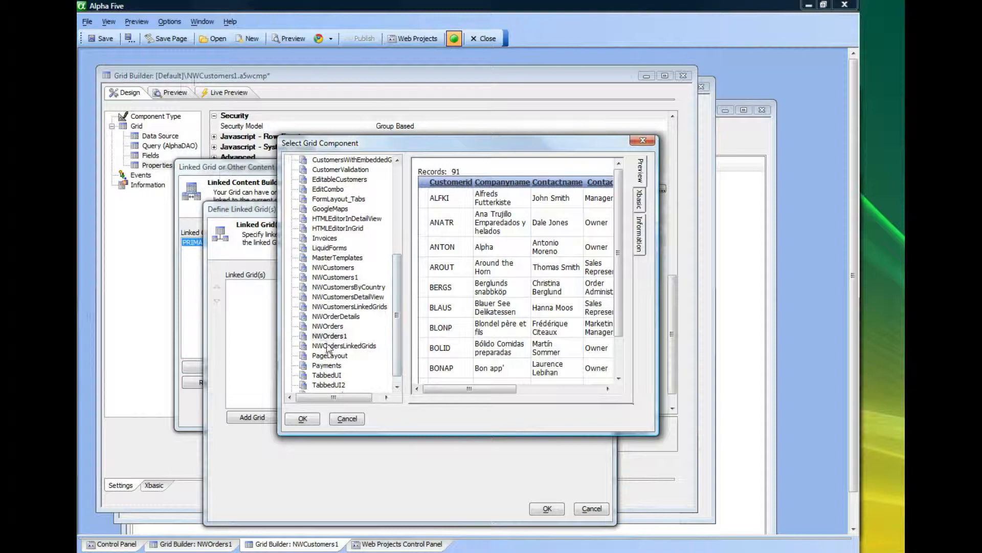
left_click(305, 419)
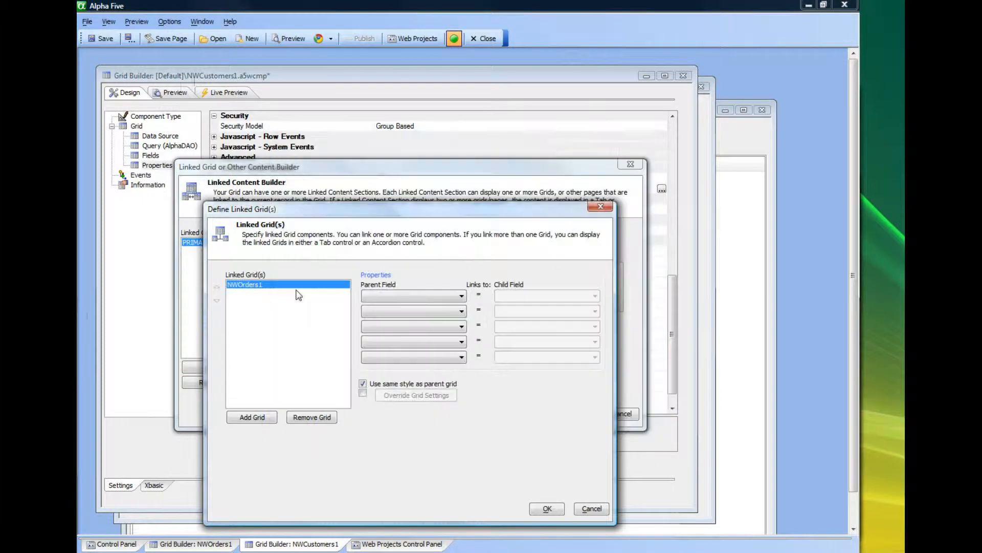
left_click(407, 295)
left_click(395, 315)
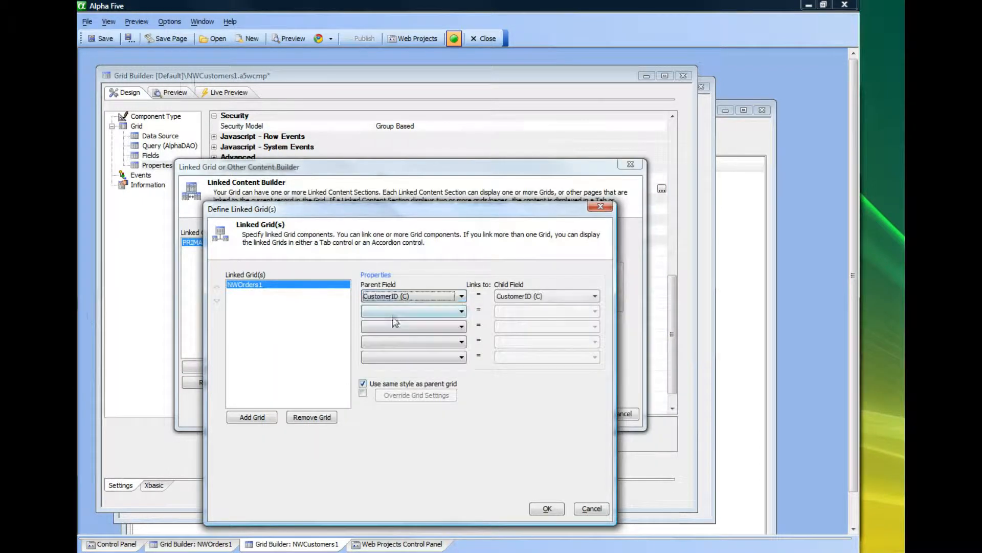
Add NWCustomersByCountry as a second linked grid, with Country as both parent and child field.
left_click(263, 418)
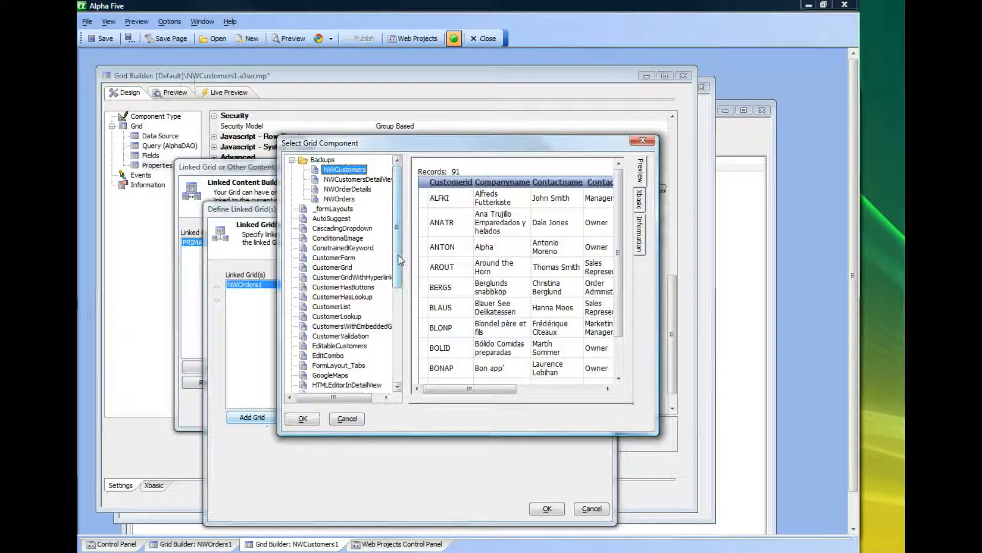
left_click_drag(399, 256, 397, 330)
left_click(344, 307)
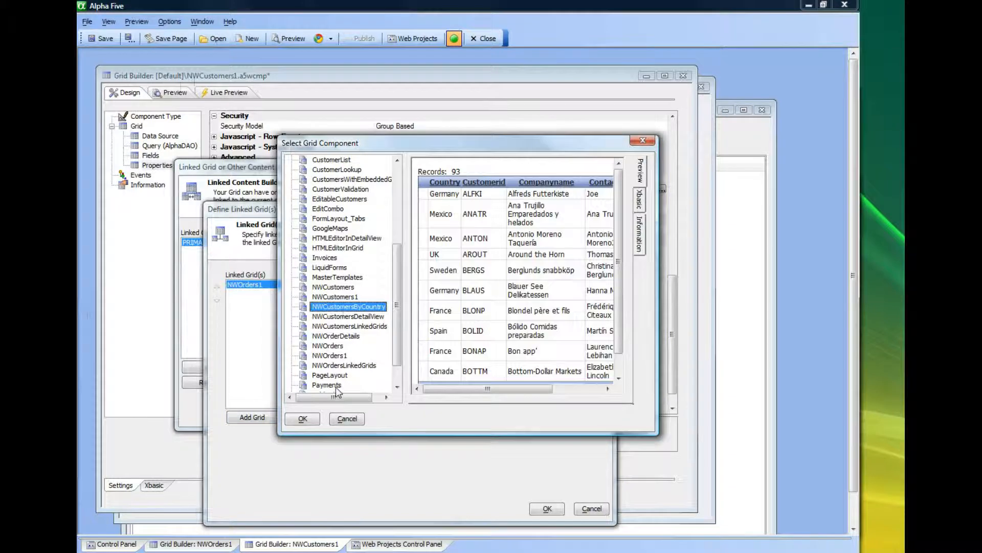
left_click(303, 419)
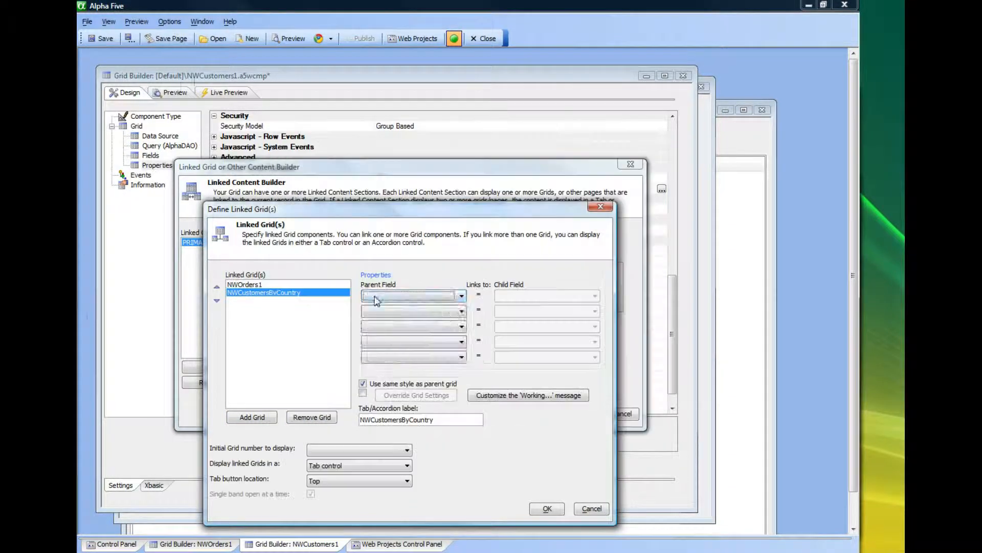
left_click(376, 297)
left_click(380, 370)
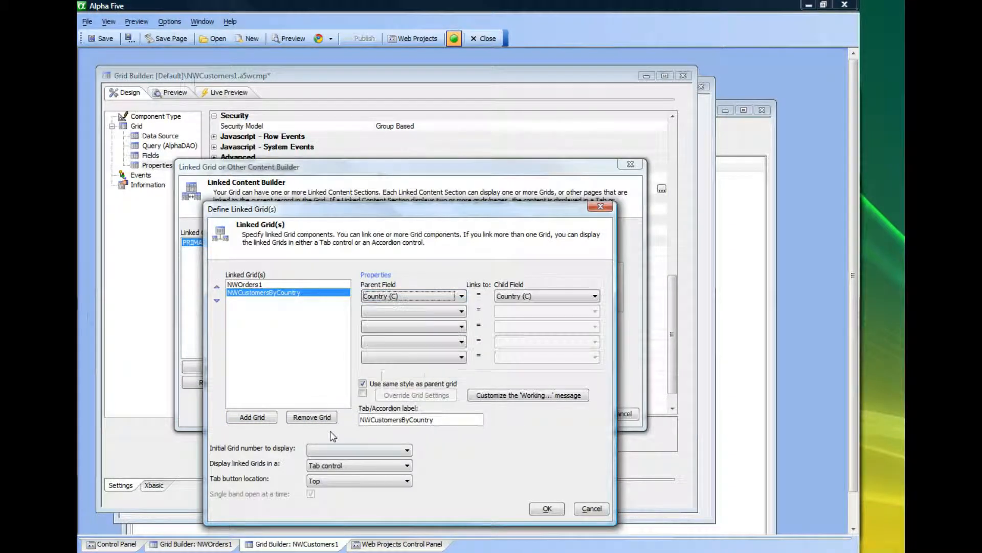
Set the initial linked grid to 1, display the grids in a Tab control with tab button location Left, and accept the linked grid definition.
left_click(244, 285)
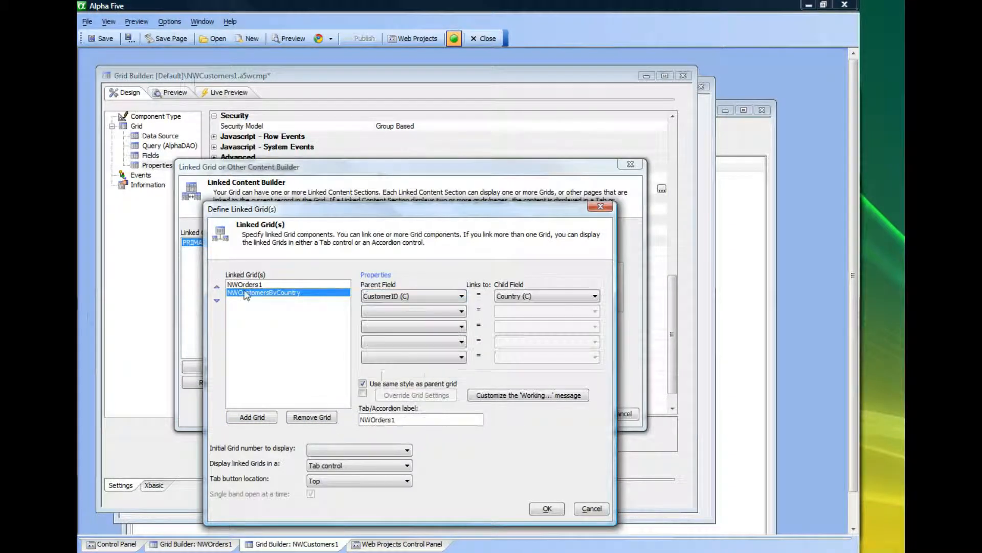
left_click(327, 449)
left_click(314, 462)
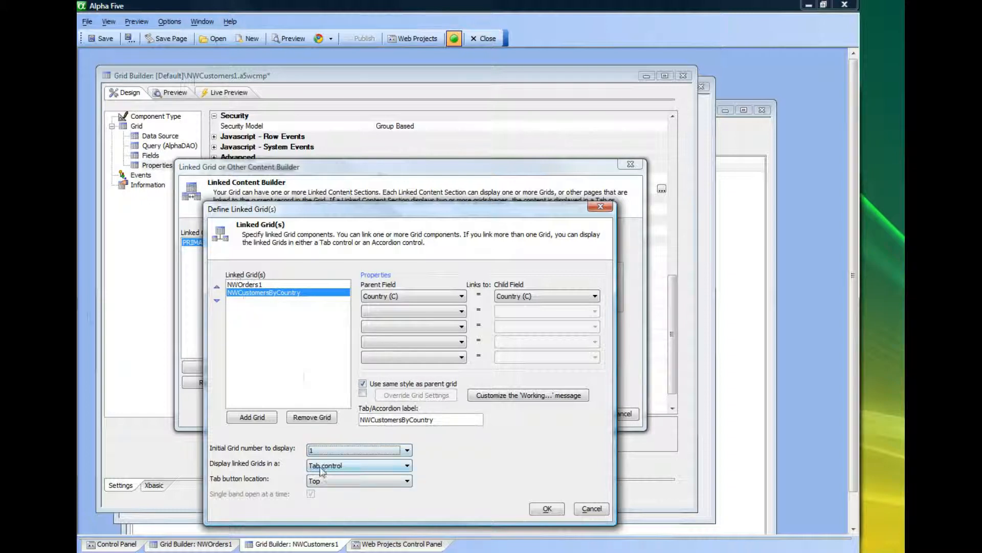
left_click(337, 471)
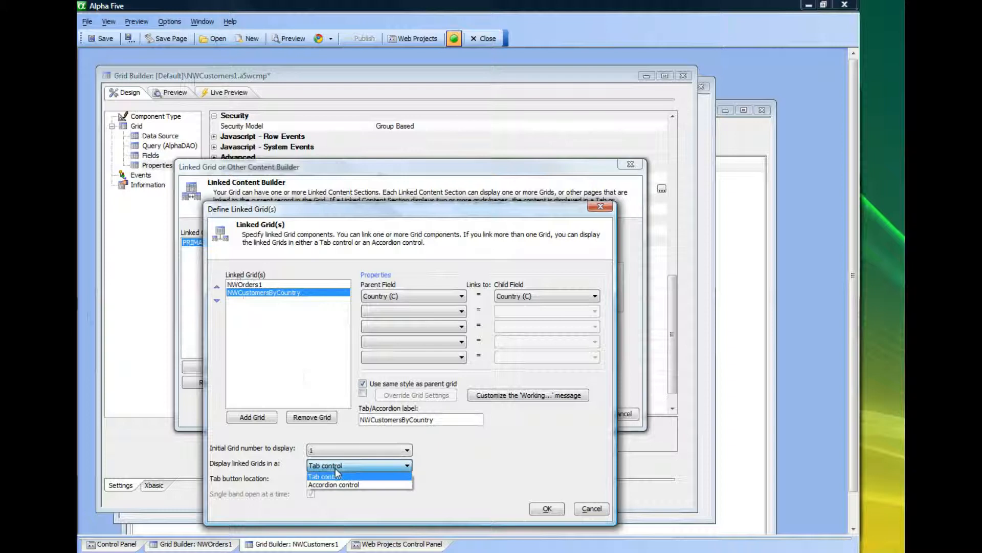
left_click(336, 474)
left_click(323, 481)
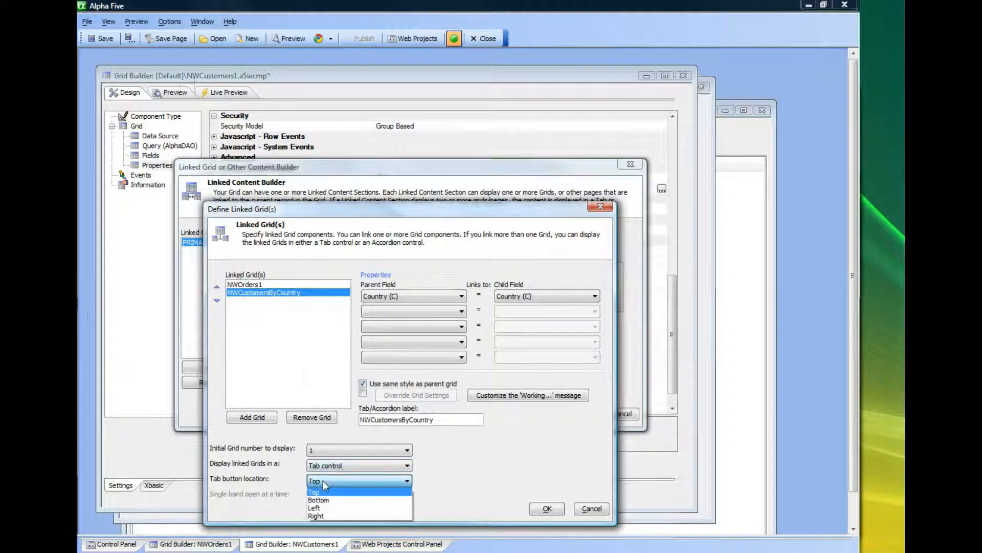
left_click(317, 508)
left_click(548, 509)
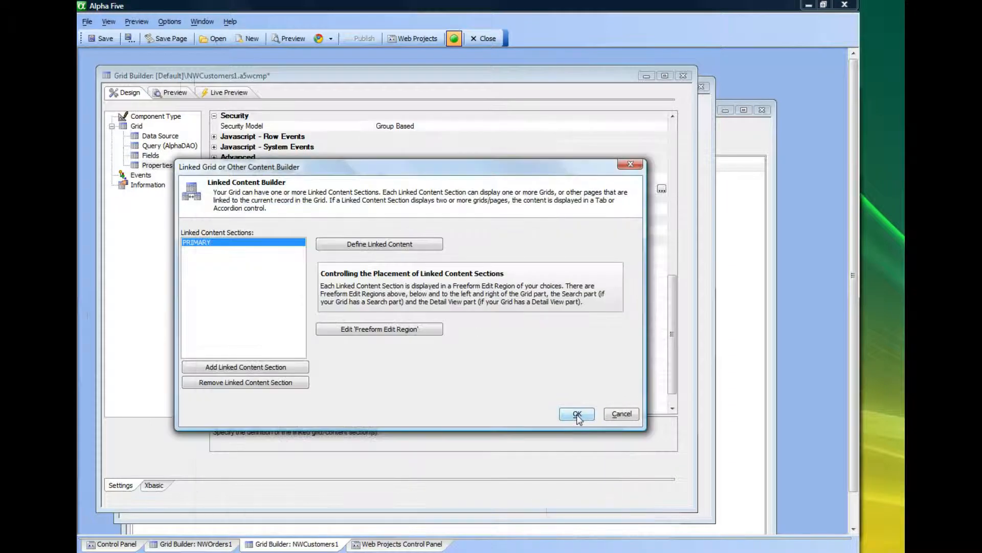
Insert the {LinkedContentSection:PRIMARY} placeholder below the <br/> in the Grid Part's freeform edit region, accept the linked content definition and save the grid.
left_click(360, 328)
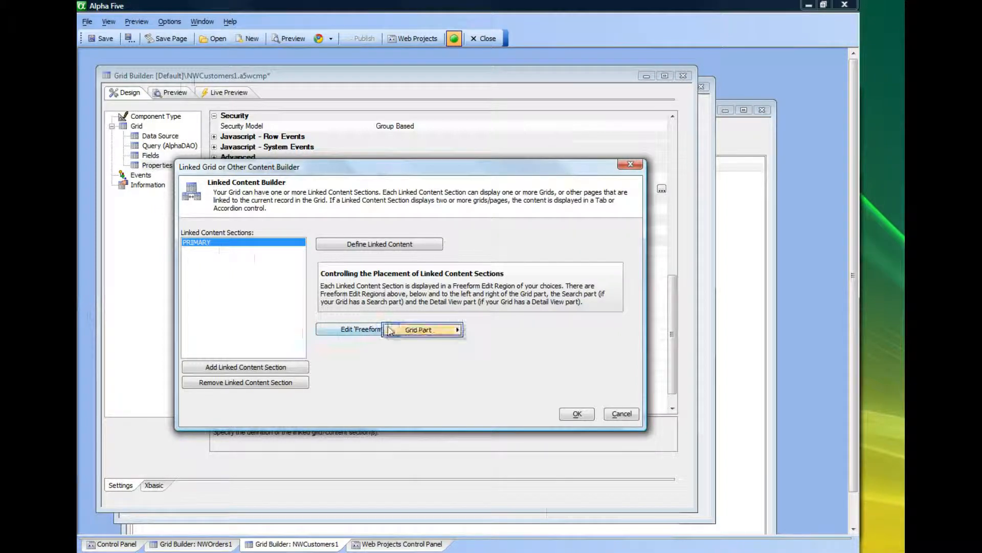
mouse_move(410, 330)
left_click(505, 343)
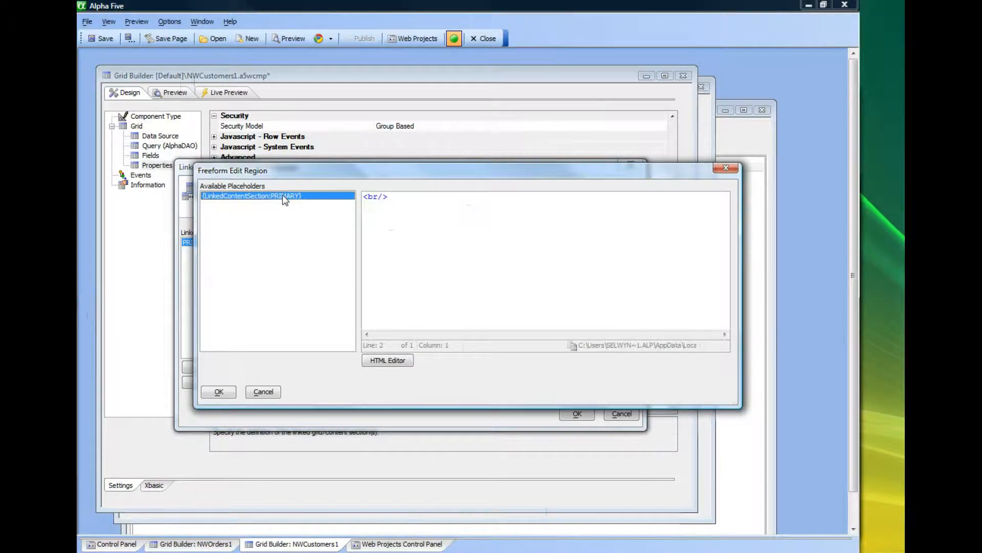
double_click(283, 196)
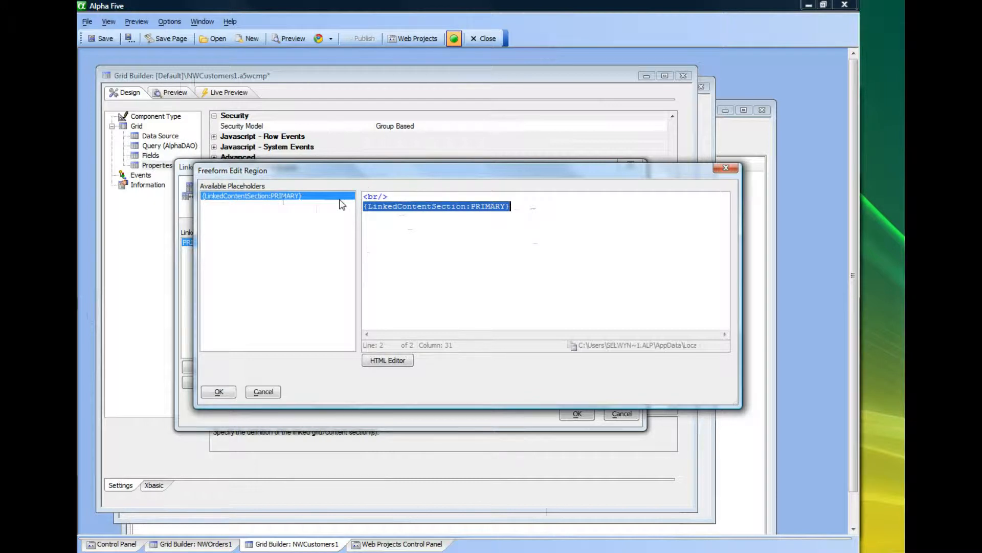
left_click(577, 413)
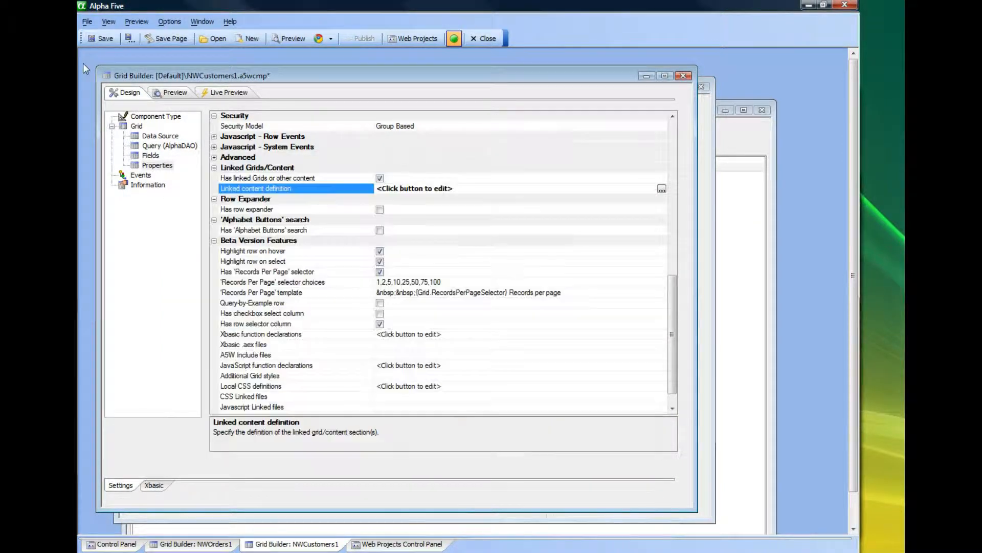
left_click(104, 40)
Preview the grid in the browser and examine NWCustomersByCountry for several customers down to Bólido Comidas preparadas, and NWOrders1 for that last customer.
left_click(319, 39)
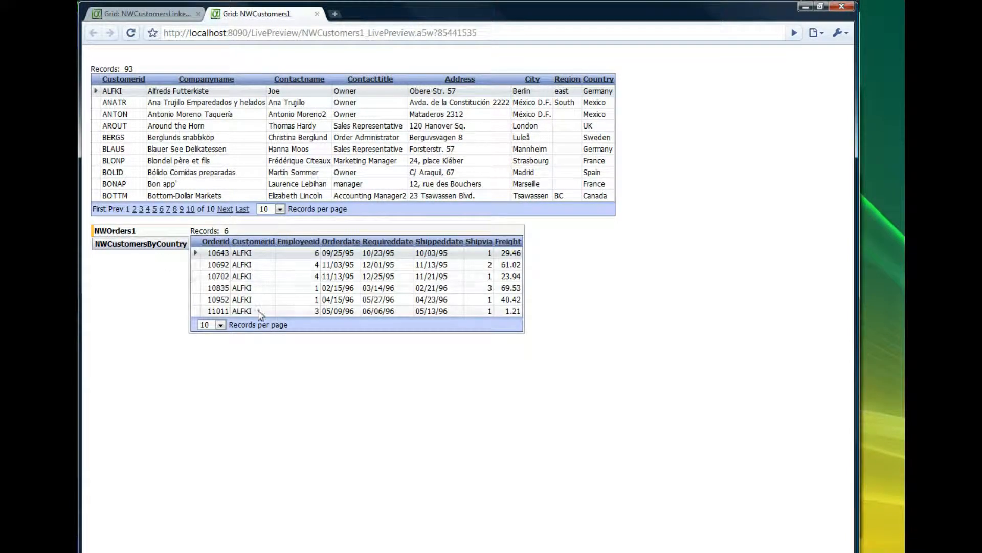
left_click(144, 245)
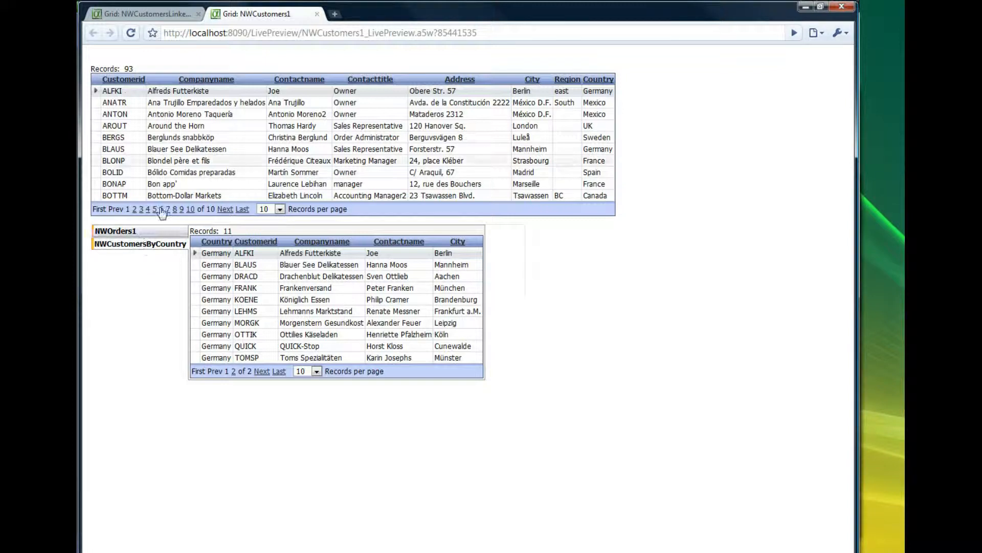
left_click(232, 103)
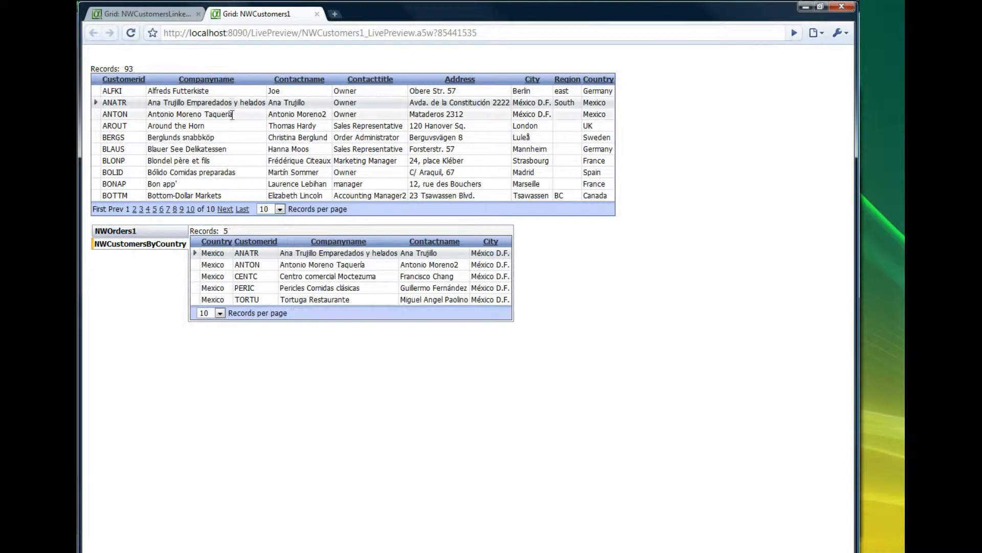
left_click(233, 114)
left_click(231, 126)
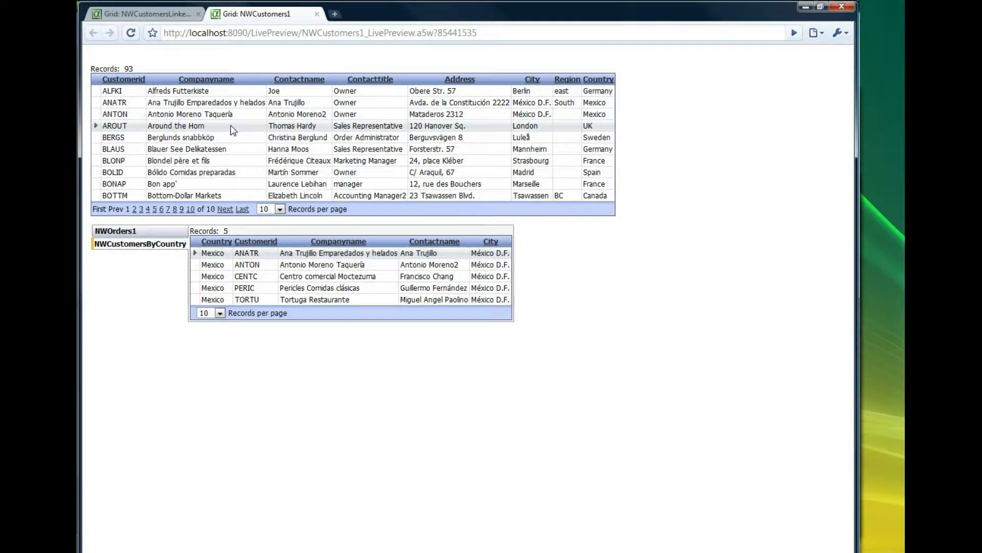
left_click(229, 138)
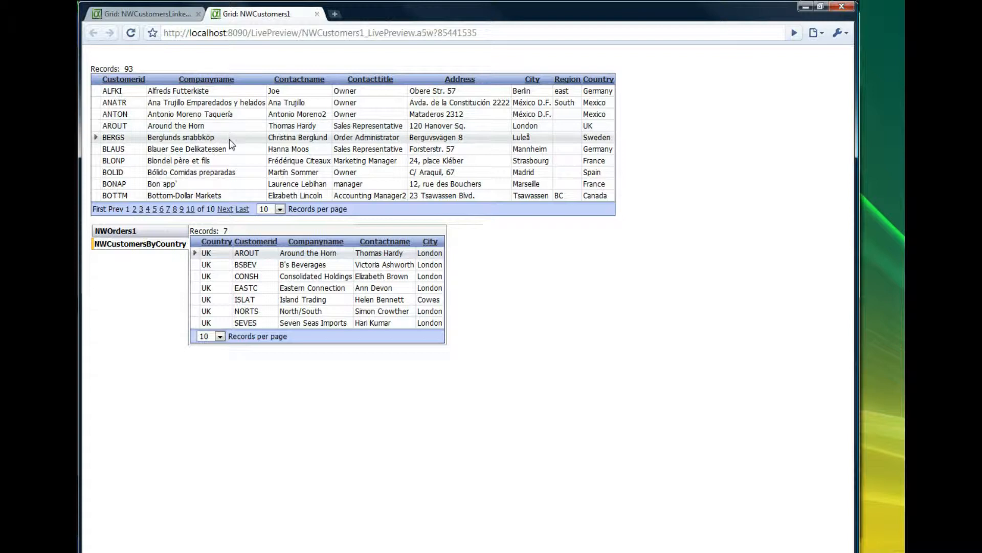
left_click(242, 173)
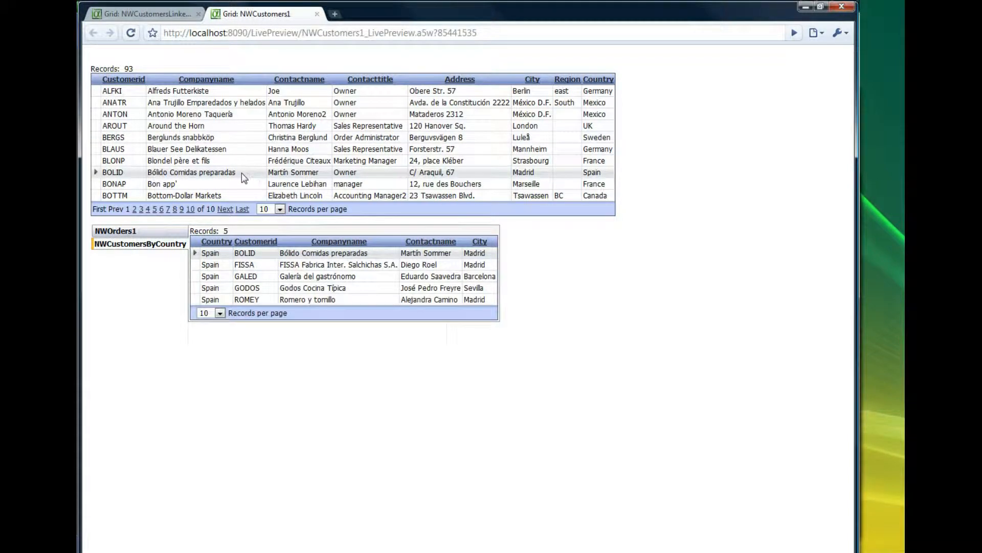
left_click(146, 232)
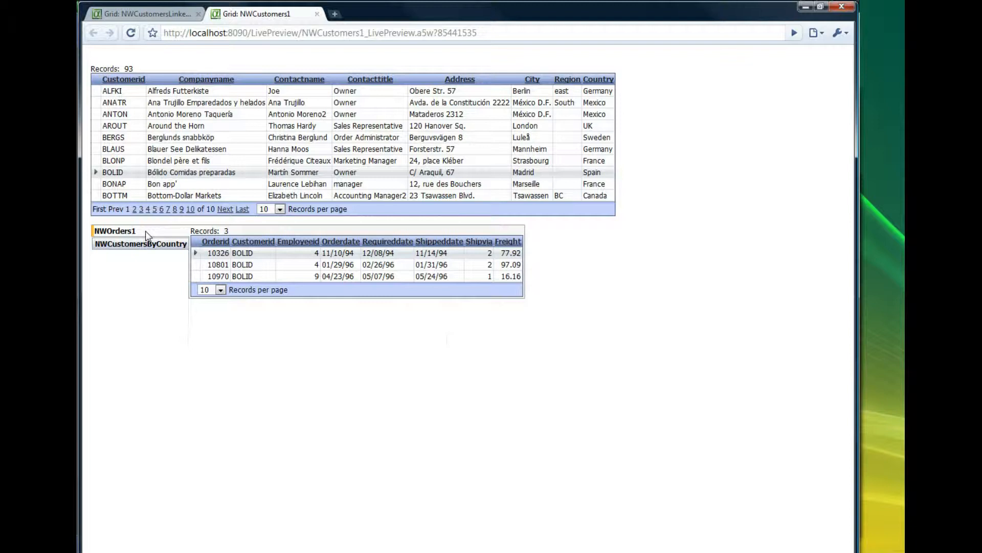